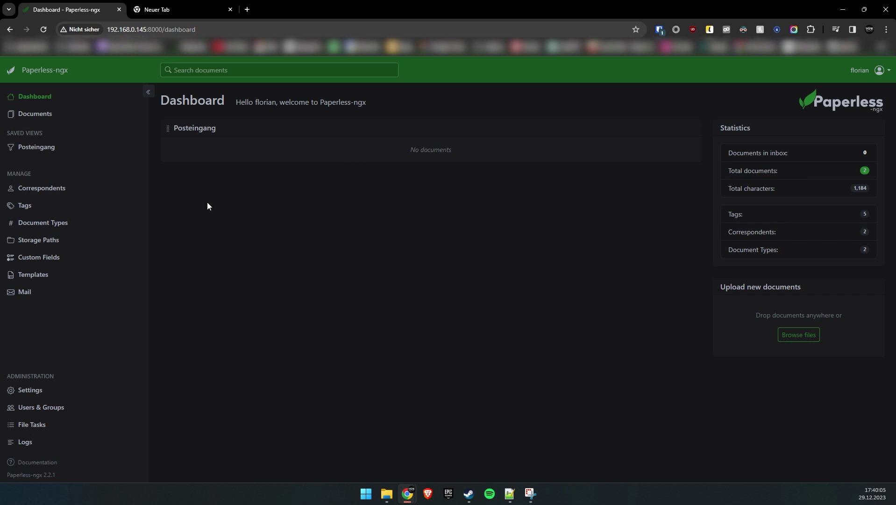
- Open the Mail settings page from the left sidebar
click(15, 299)
- Add a mail account named Gmail with a Gmail username, server imap.gmail.com, port 993
click(278, 129)
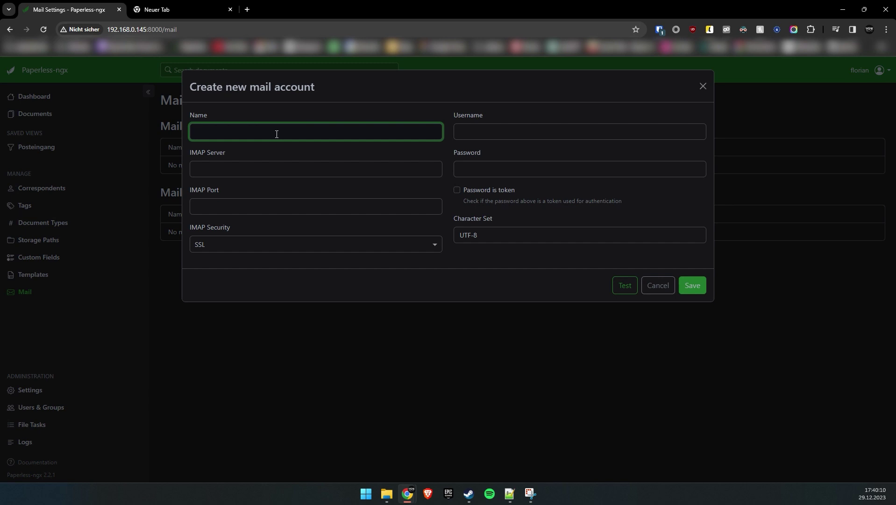
text(Gmail)
click(481, 132)
text(username)
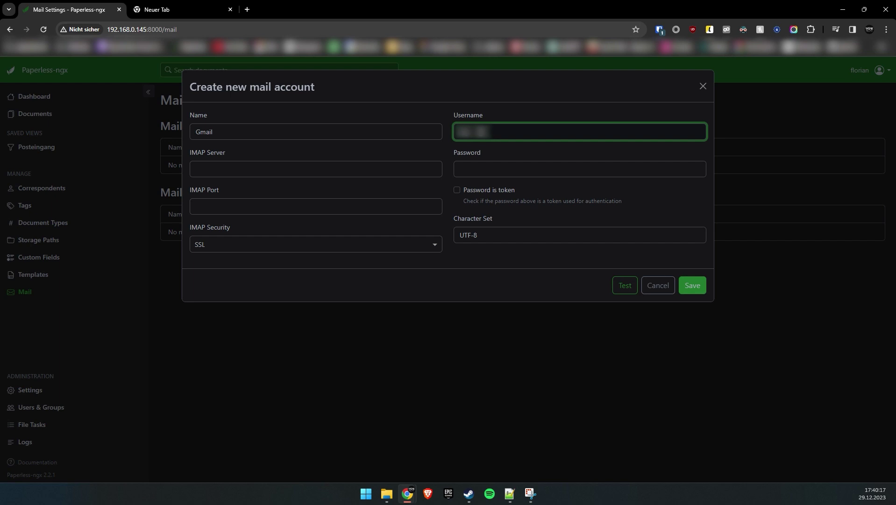
text(name)
text(@gmail)
text(.com)
click(242, 166)
text(imap.gmail.com)
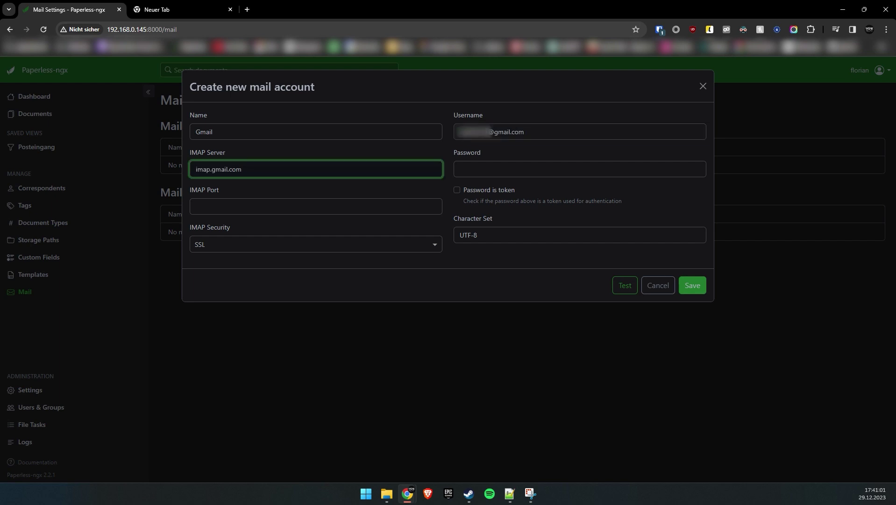
click(258, 203)
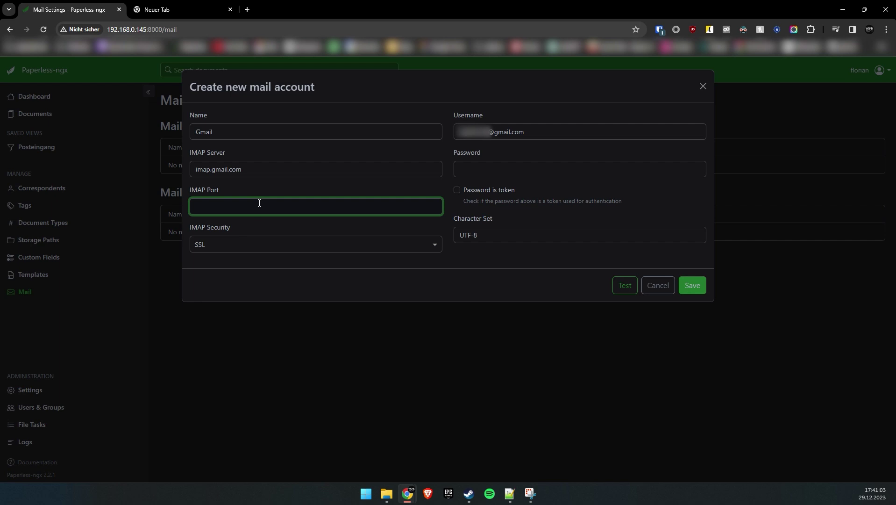
text(993)
click(481, 166)
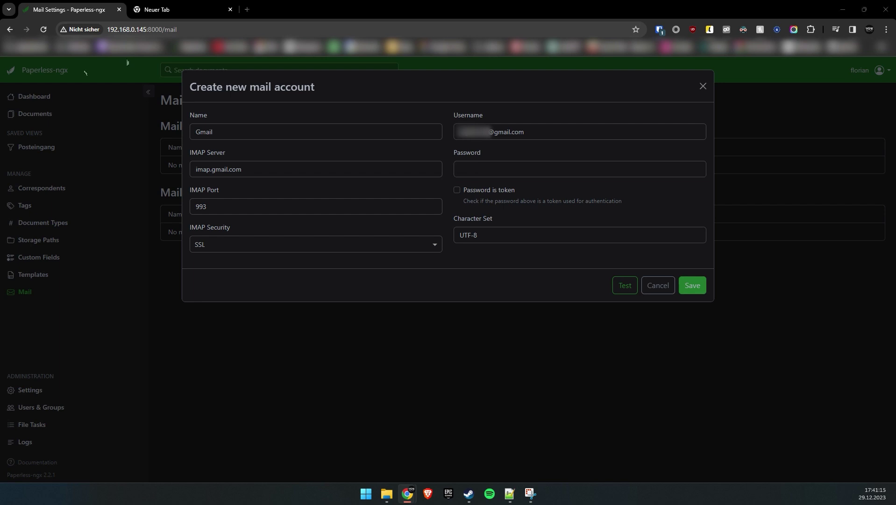
- Go to the App passwords page under 2-Step Verification in Google Account
click(211, 7)
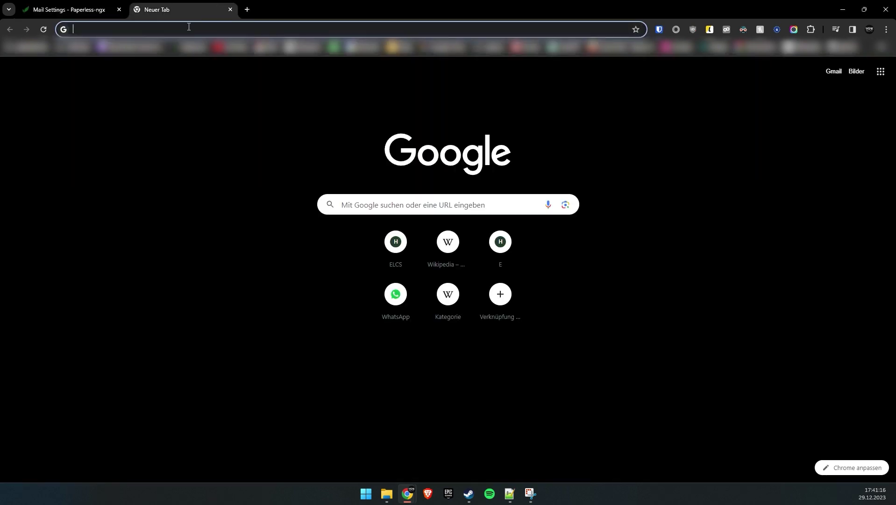
text(https://myaccount.google.com/)
key(Return)
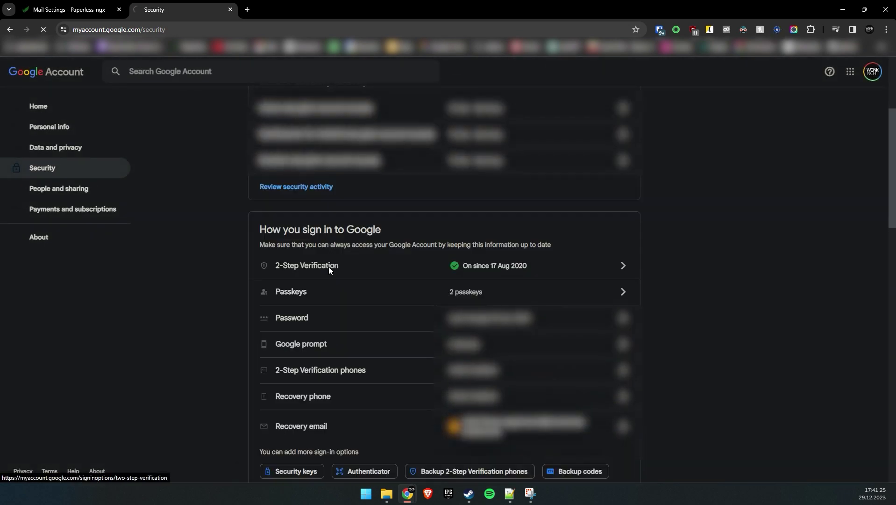
click(360, 274)
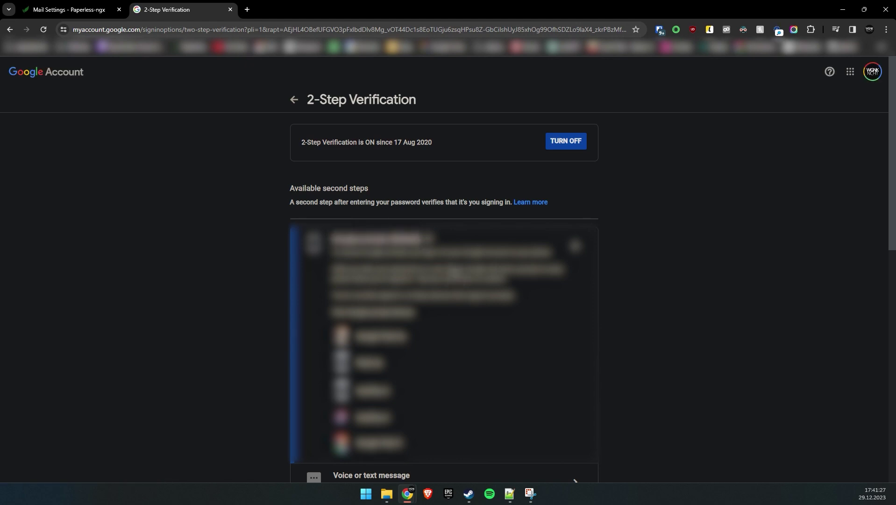
scroll(456, 275, down, 3)
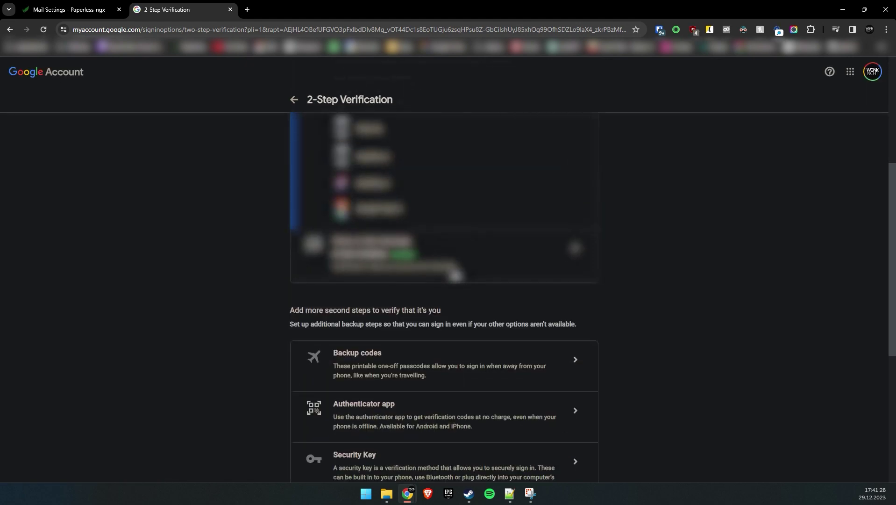
scroll(456, 275, down, 4)
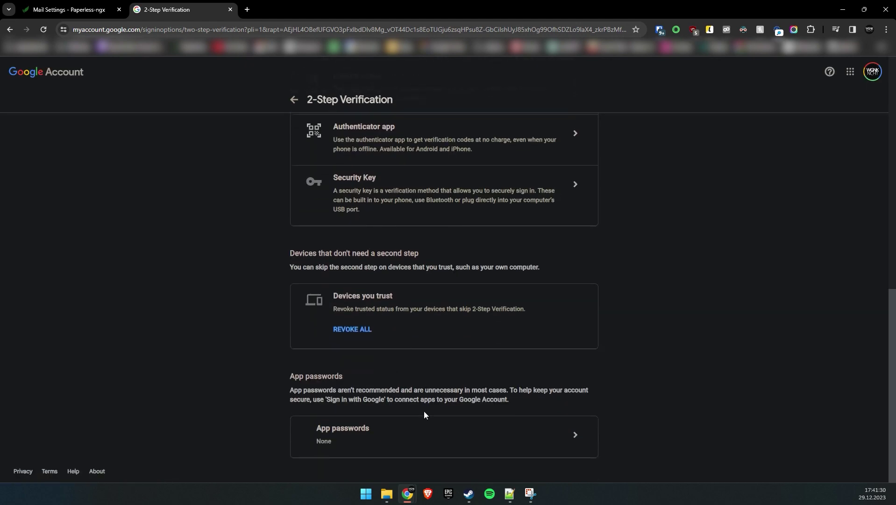
click(575, 439)
- Generate a Paperless-ngx app password and copy it
click(329, 272)
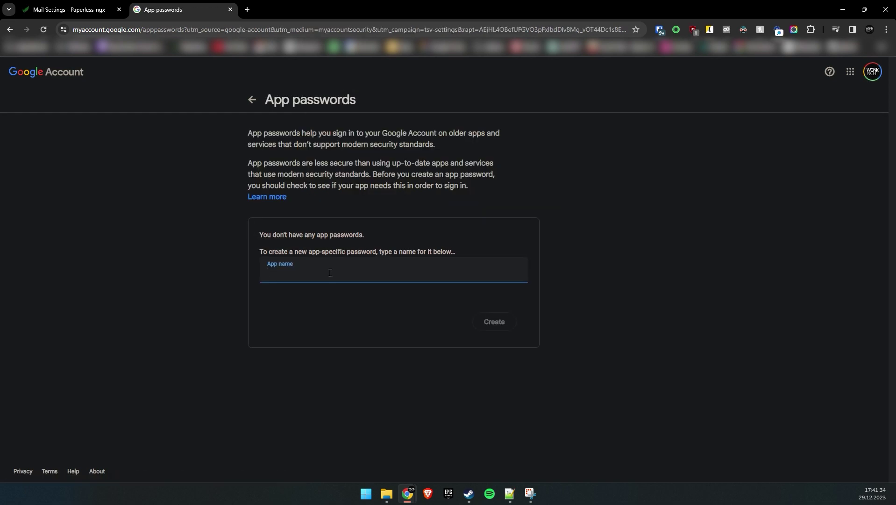
text(Paperless-ngx)
click(486, 321)
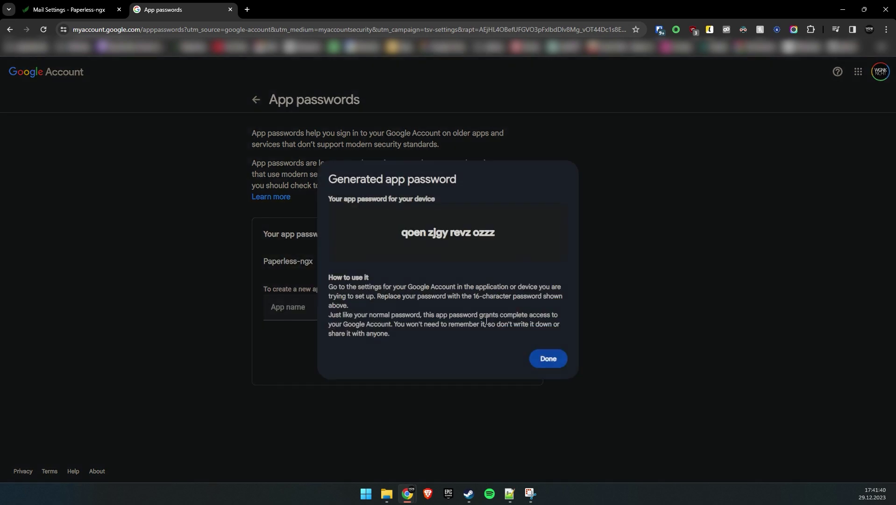
drag(500, 231, 401, 232)
key(ctrl+c)
click(548, 357)
- Paste the app password into the Gmail account and get a successful connection test
key(ctrl+shift+Tab)
key(ctrl+v)
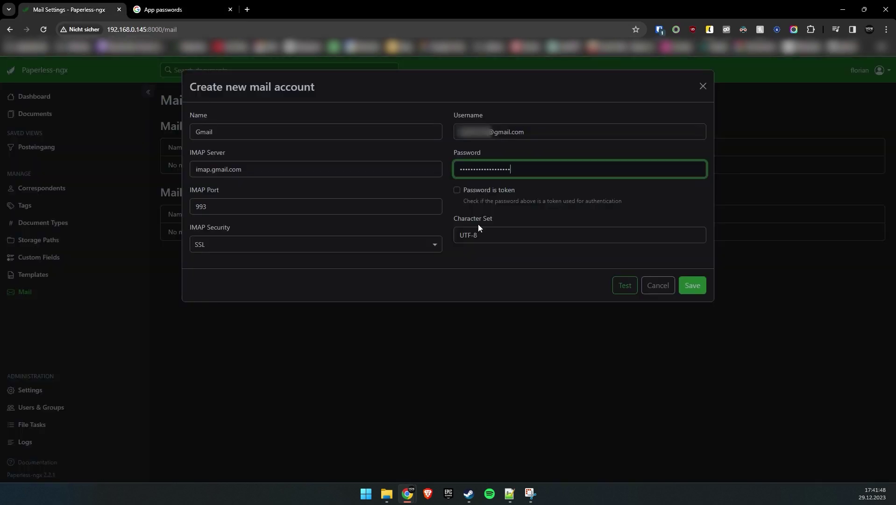
click(623, 286)
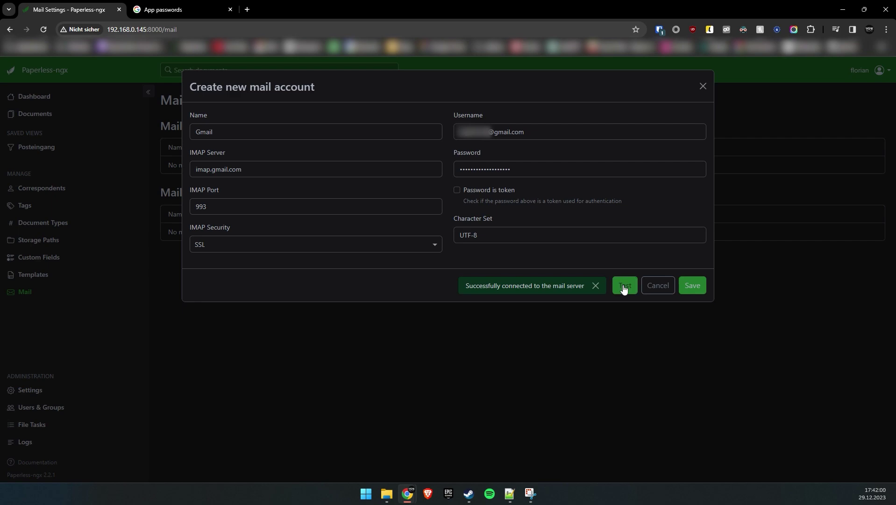